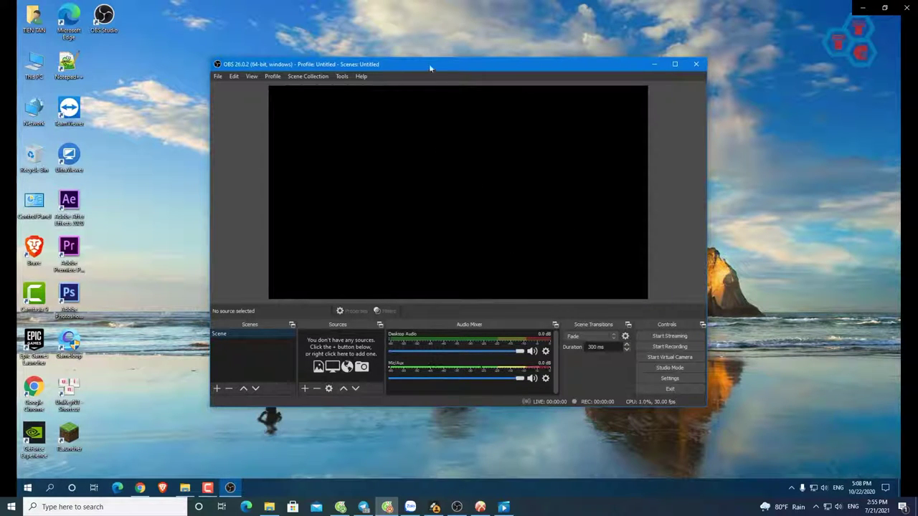
# Step: Open the program settings, select the Dark (Default) theme and review the remaining general options
pyautogui.click(218, 77)
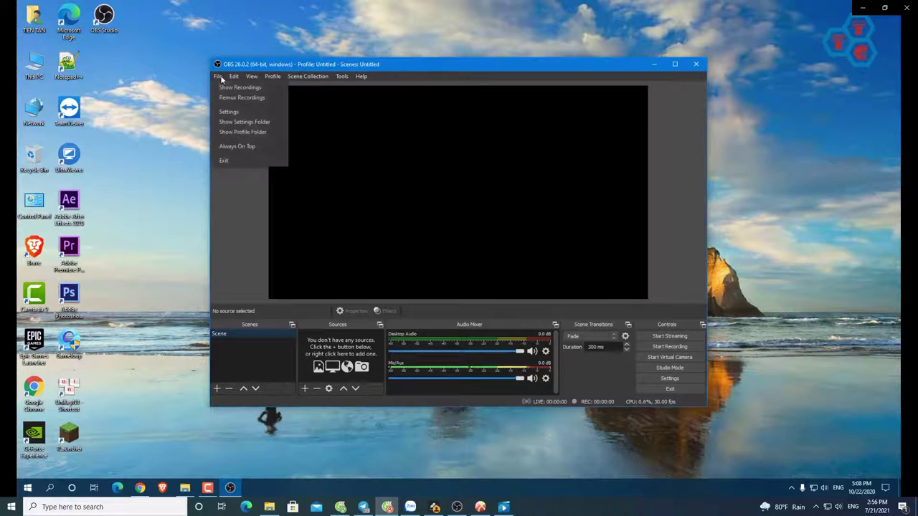
pyautogui.click(251, 112)
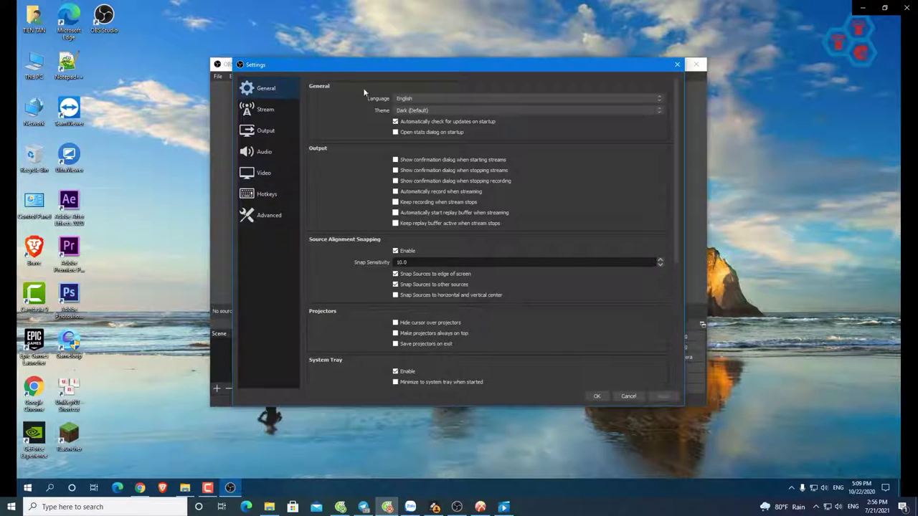
pyautogui.click(427, 102)
pyautogui.click(426, 105)
pyautogui.click(454, 109)
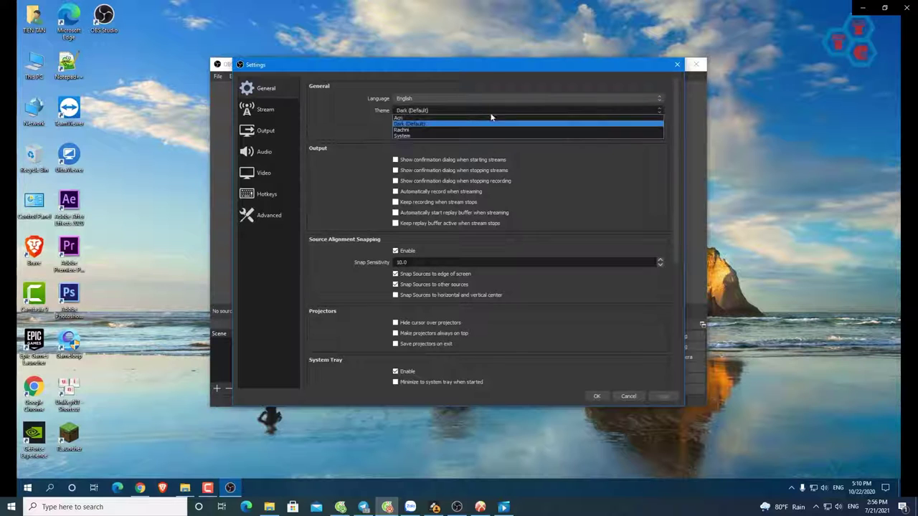
pyautogui.click(494, 125)
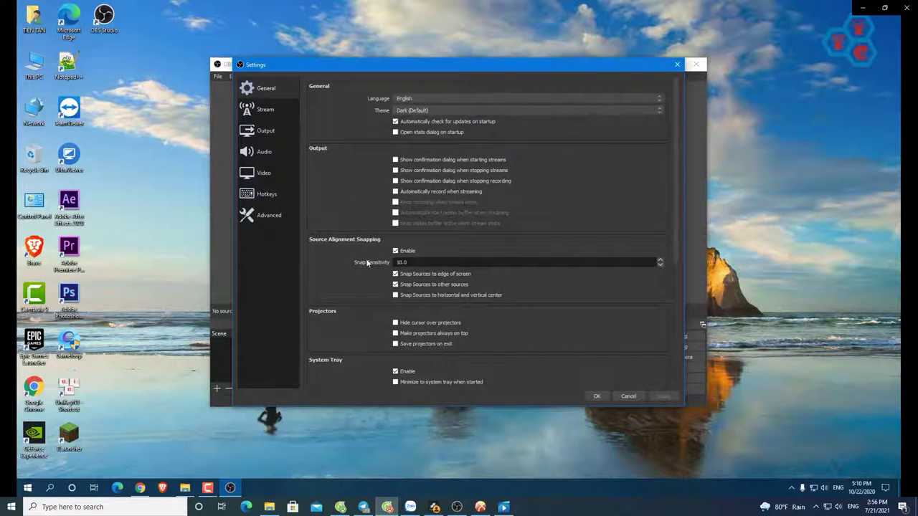
pyautogui.scroll(-3, 379, 290)
pyautogui.scroll(-4, 380, 302)
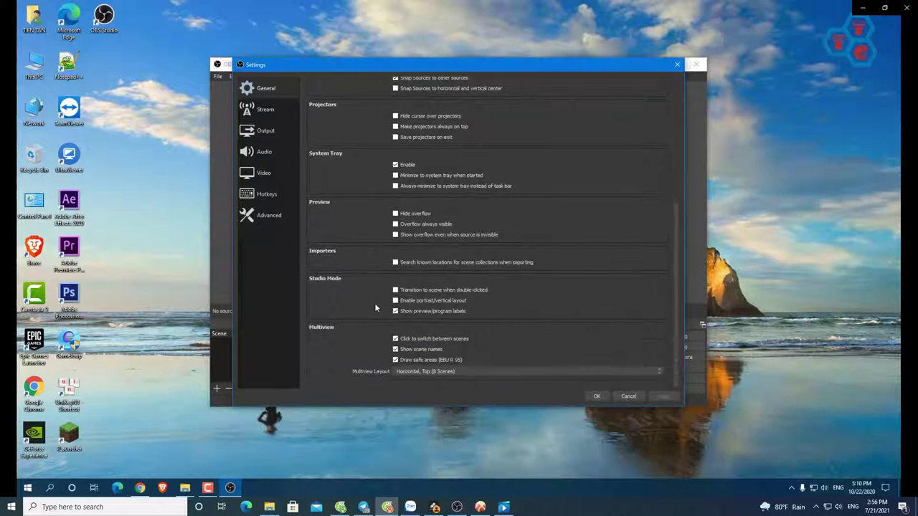
pyautogui.scroll(8, 374, 305)
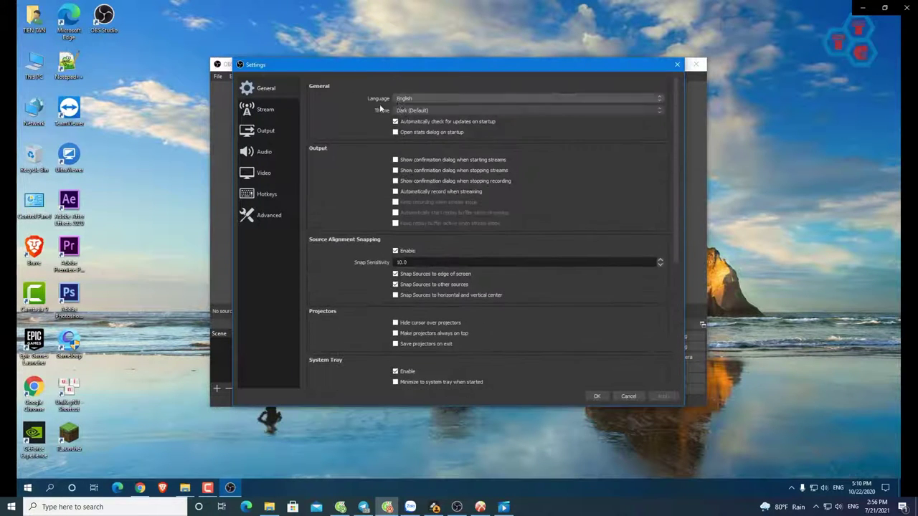
# Step: Set the streaming service to Custom and activate its server address field
pyautogui.click(279, 113)
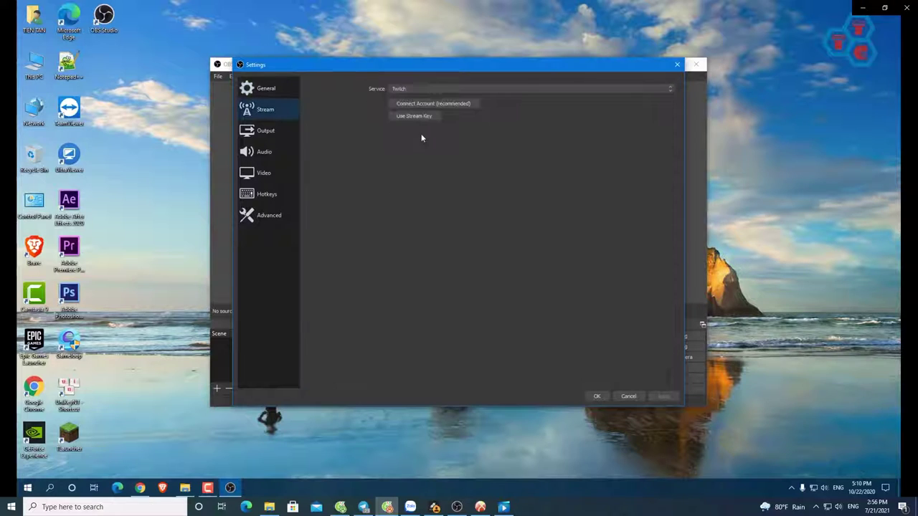
pyautogui.click(495, 89)
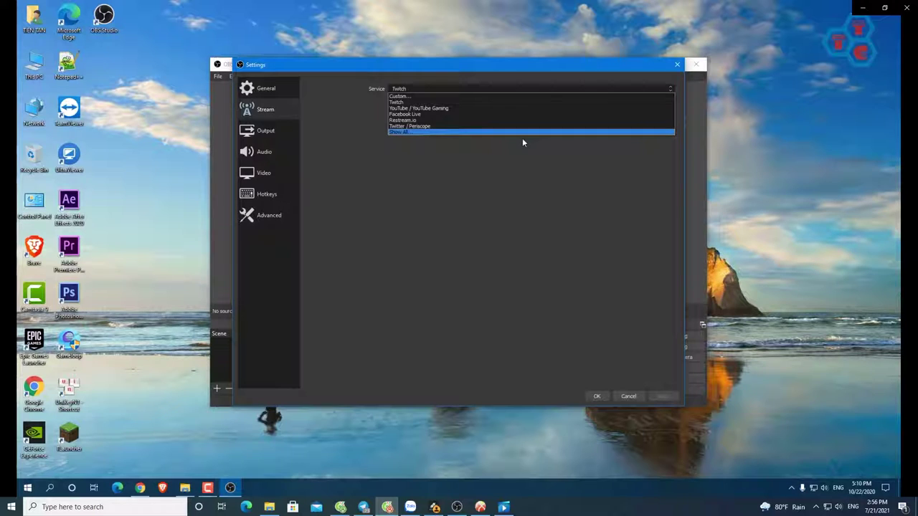
pyautogui.click(462, 96)
pyautogui.click(432, 90)
pyautogui.click(437, 91)
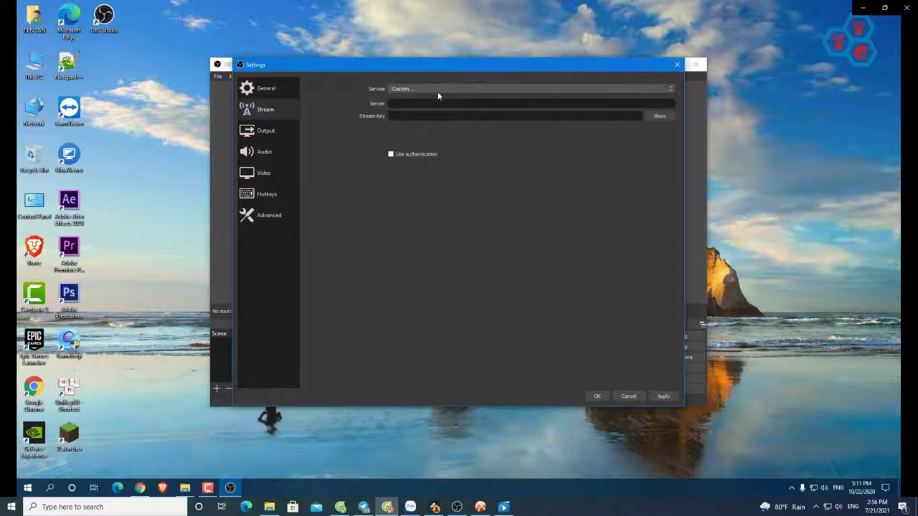
pyautogui.click(402, 105)
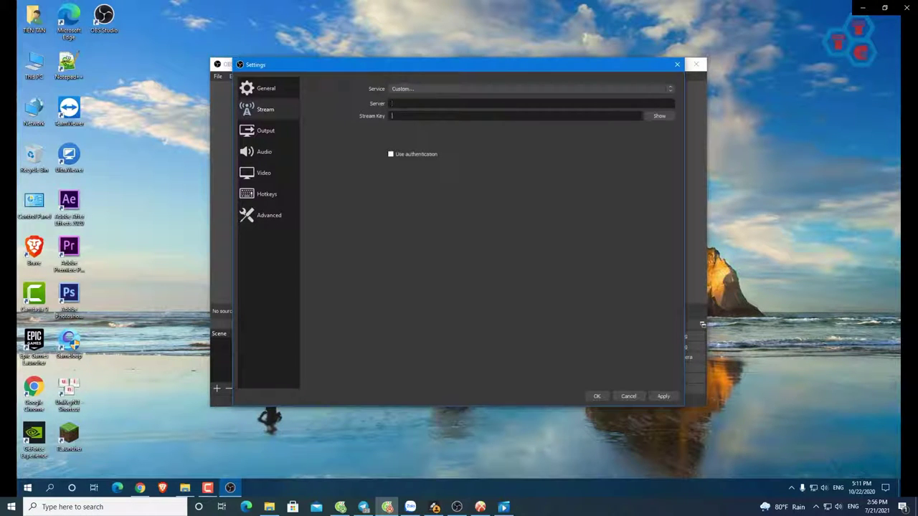
# Step: Set the output mode to Advanced and the streaming encoder to NVIDIA NVENC H.264 (new)
pyautogui.click(276, 135)
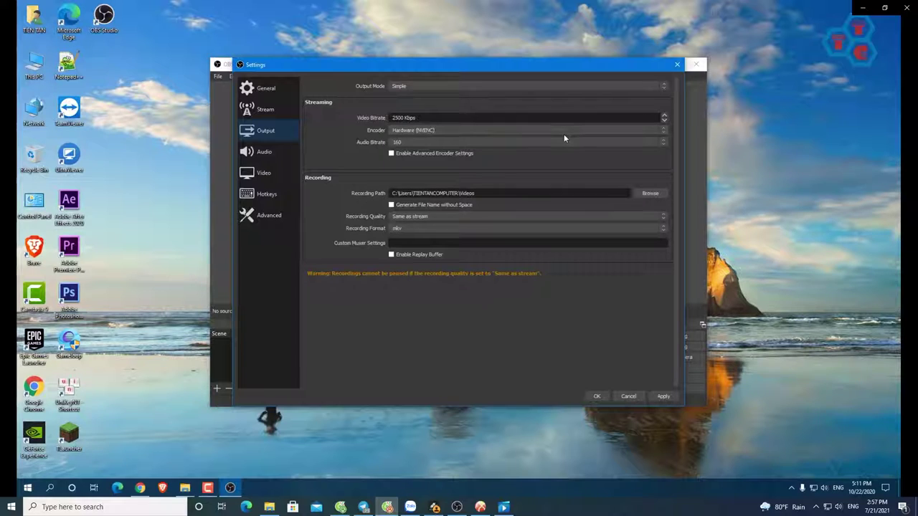
pyautogui.click(444, 86)
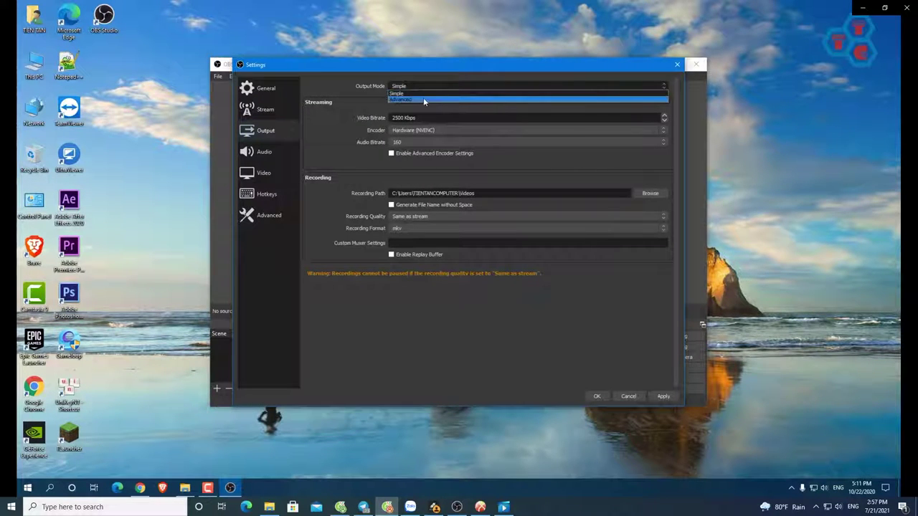
pyautogui.click(423, 99)
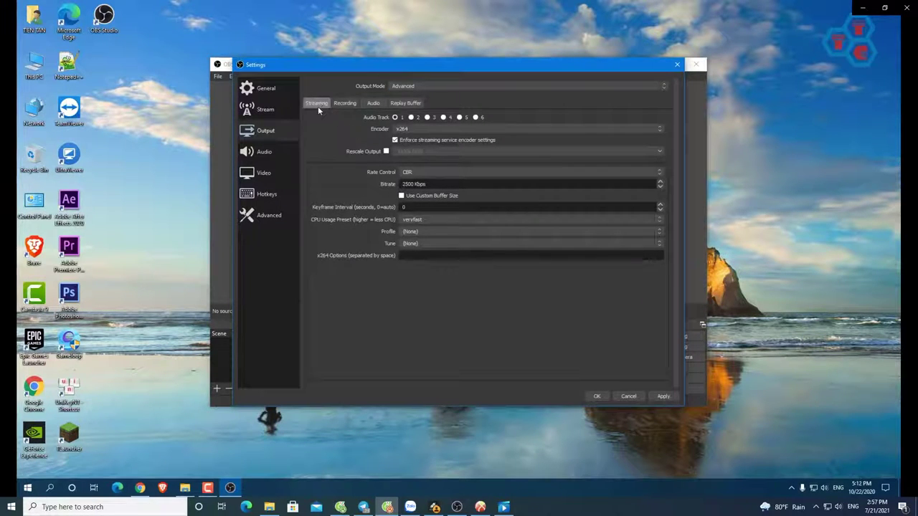
pyautogui.click(430, 129)
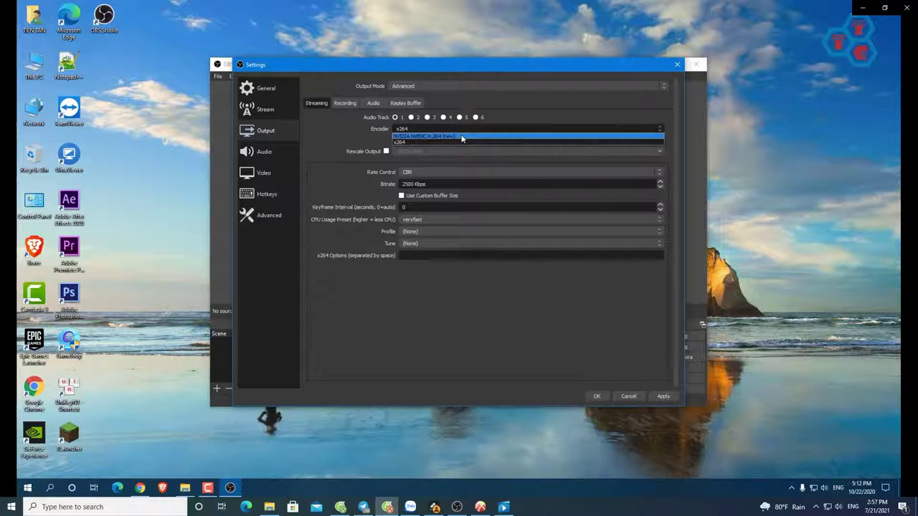
pyautogui.click(463, 137)
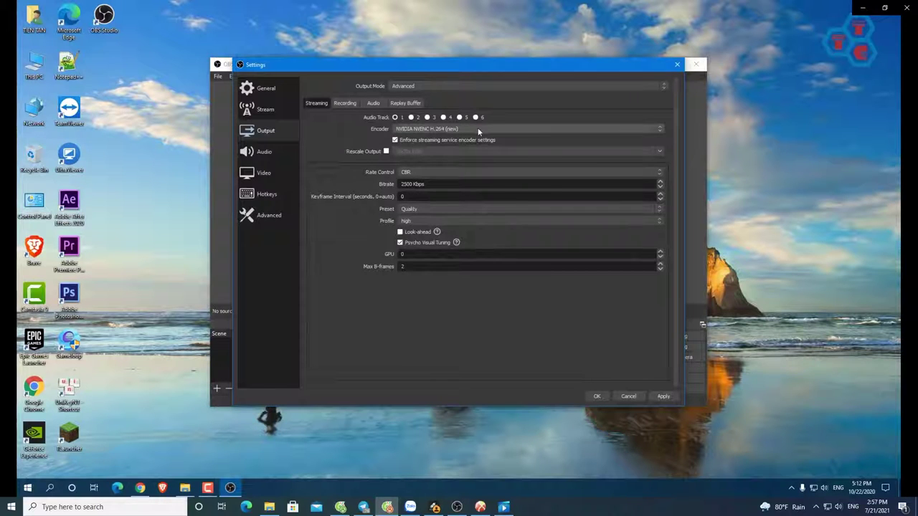
# Step: Enable rescaled streaming output at 1920x1080, checking the desktop's display settings and the available rescale resolutions
pyautogui.click(386, 152)
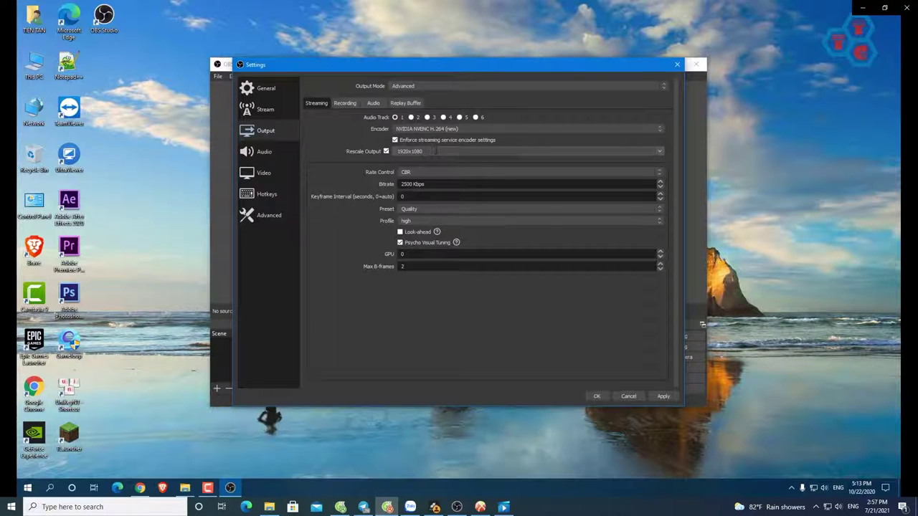
pyautogui.rightClick(763, 106)
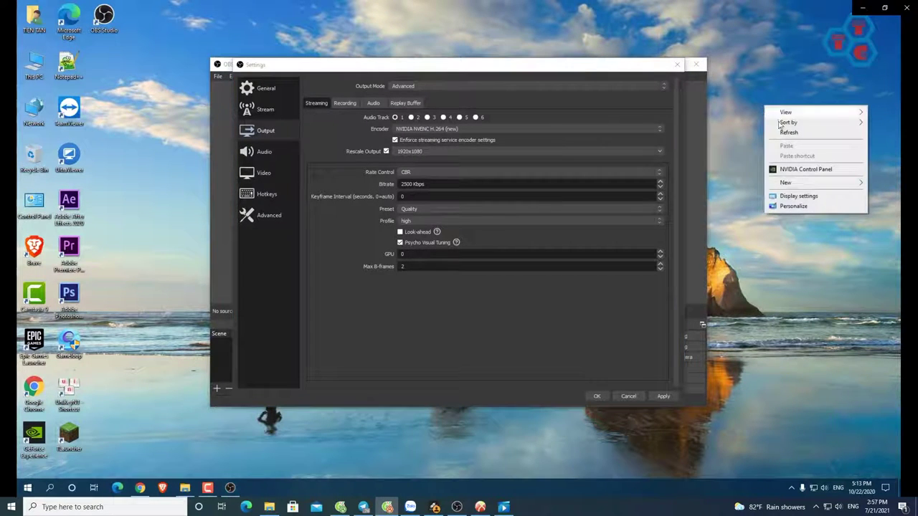
pyautogui.click(796, 196)
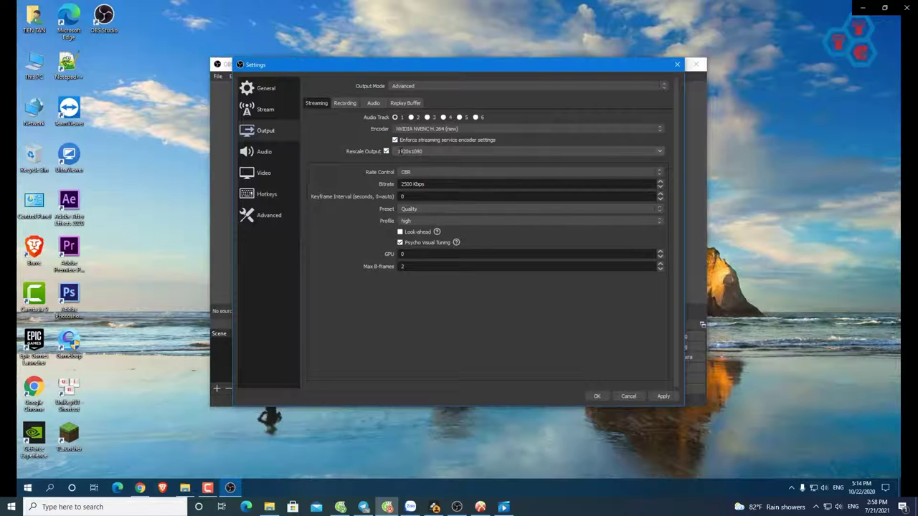
pyautogui.click(657, 154)
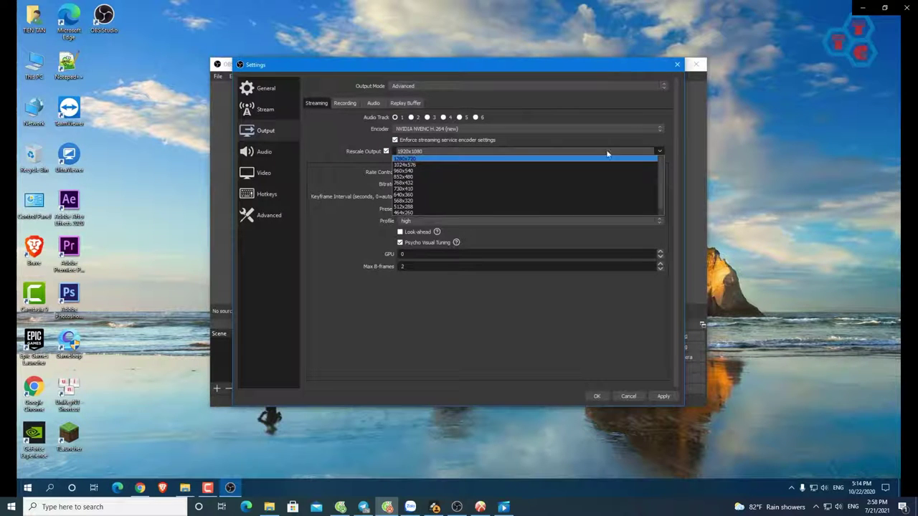
pyautogui.click(353, 165)
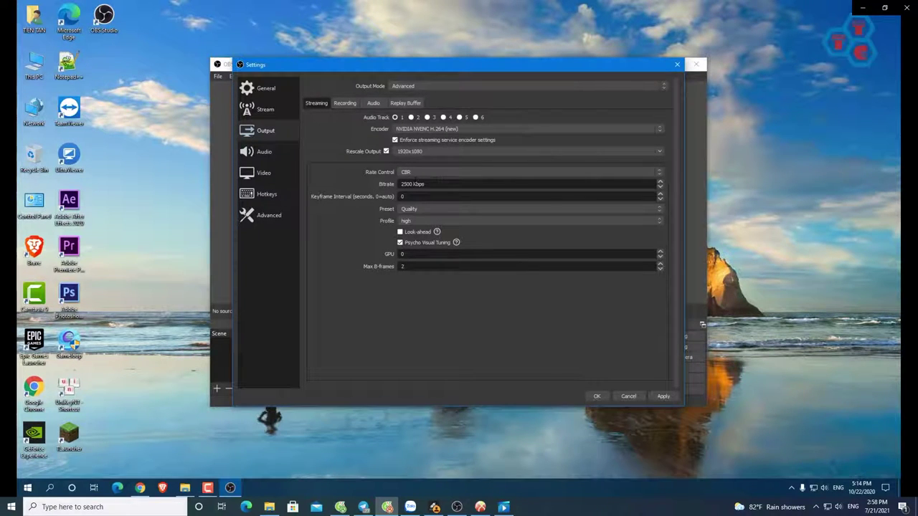
pyautogui.doubleClick(407, 184)
pyautogui.click(464, 180)
pyautogui.moveTo(415, 184); pyautogui.dragTo(358, 183)
pyautogui.click(385, 194)
# Step: Review the save path in the recording output settings and set the recording format to mp4
pyautogui.click(345, 104)
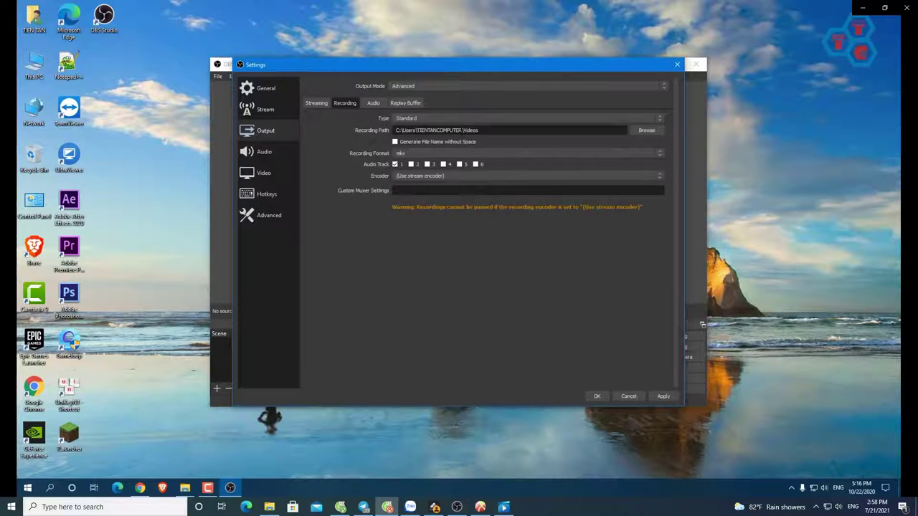
pyautogui.hotkey('ctrl', 'a')
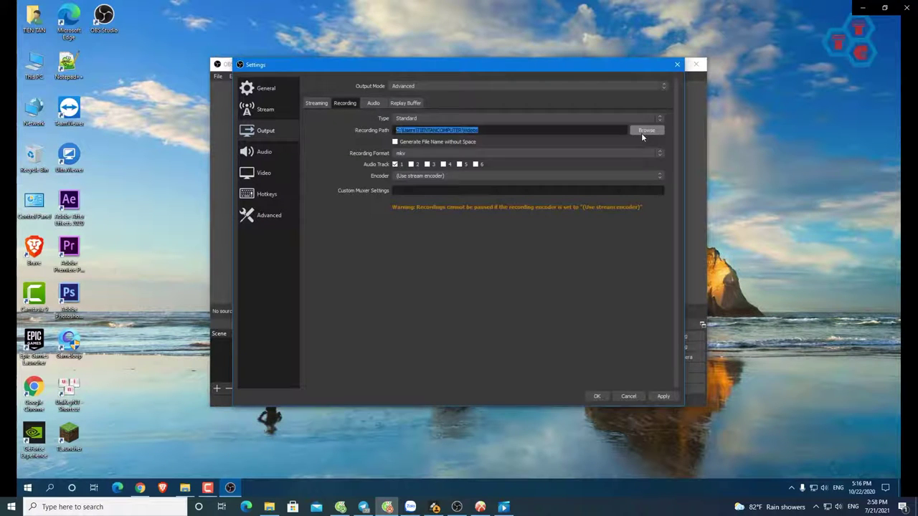
pyautogui.click(402, 130)
pyautogui.hotkey('ctrl', 'a')
pyautogui.click(403, 131)
pyautogui.hotkey('ctrl', 'a')
pyautogui.click(402, 131)
pyautogui.hotkey('ctrl', 'a')
pyautogui.click(498, 135)
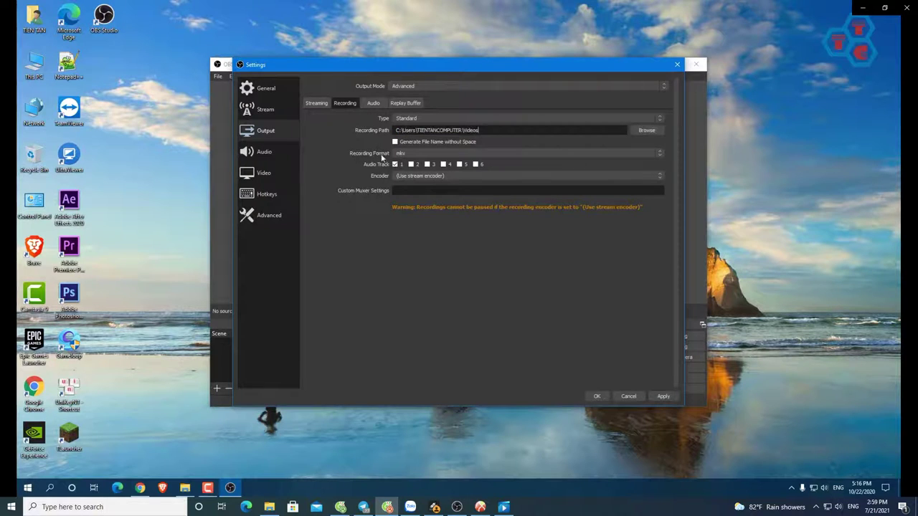
pyautogui.click(446, 153)
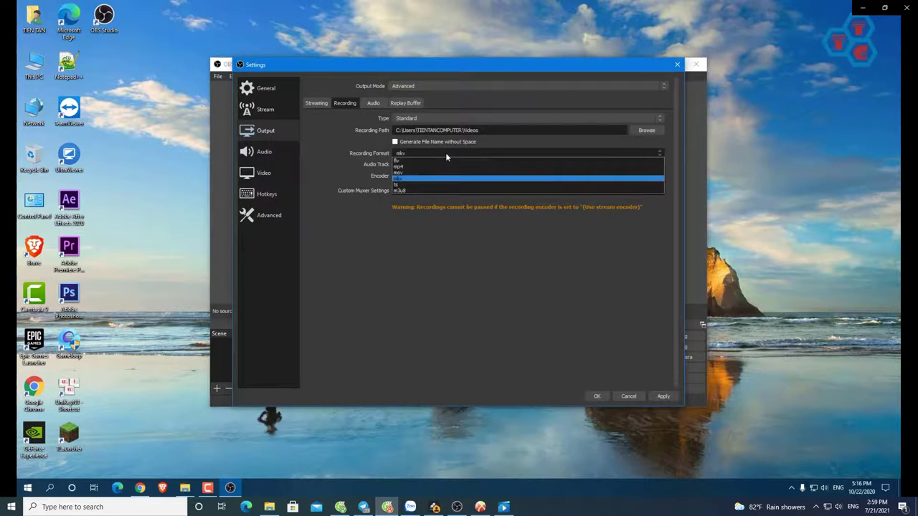
pyautogui.click(408, 167)
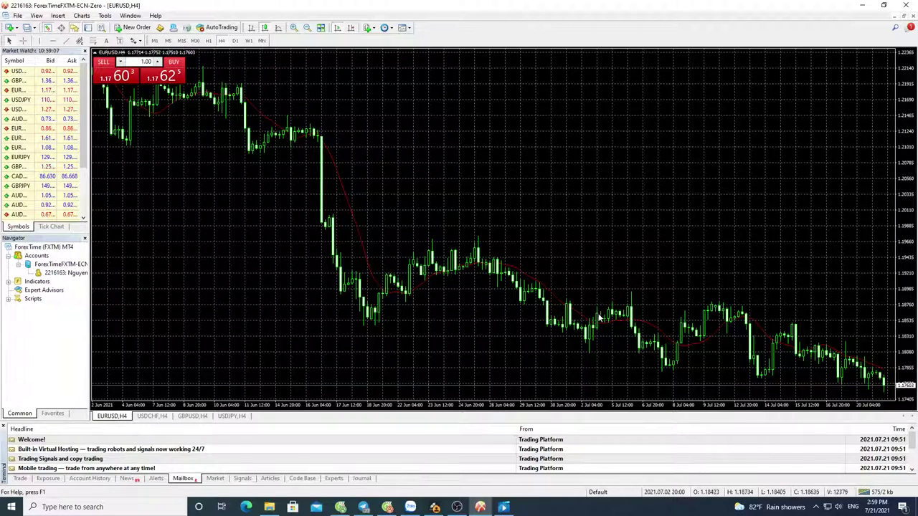
pyautogui.click(480, 507)
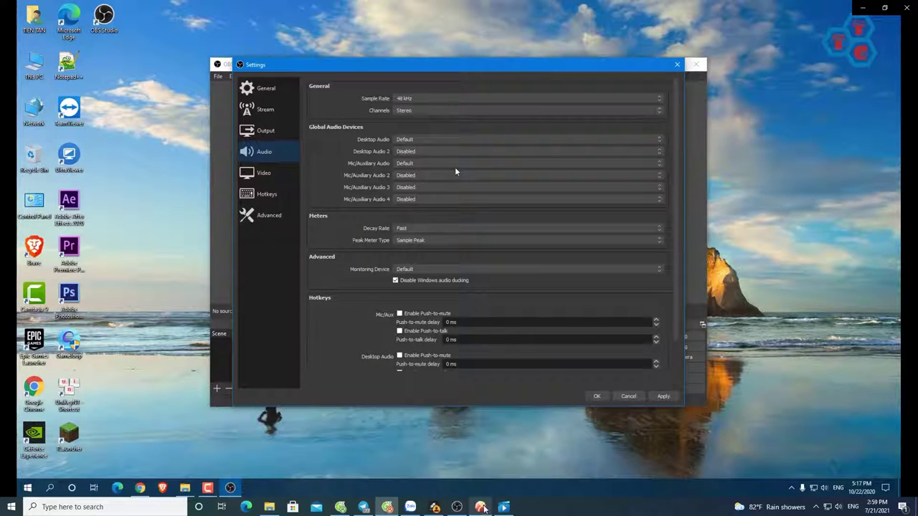
pyautogui.moveTo(485, 487)
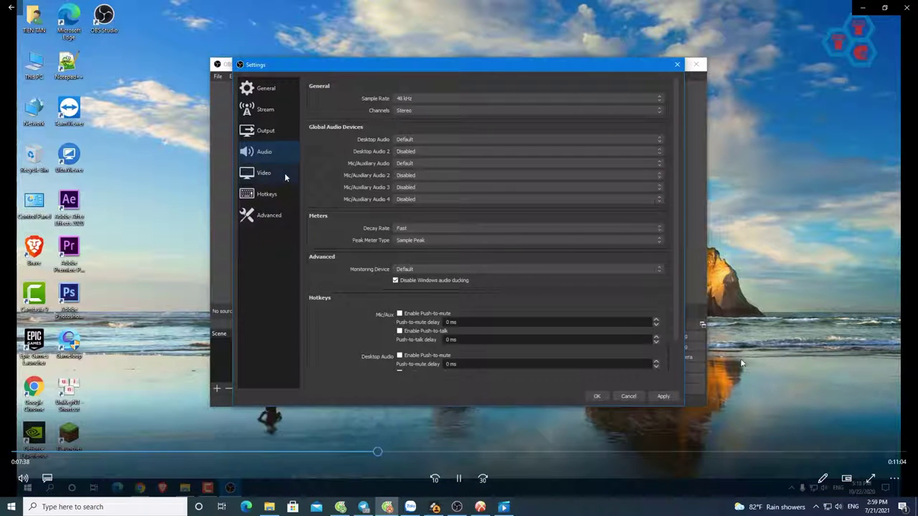